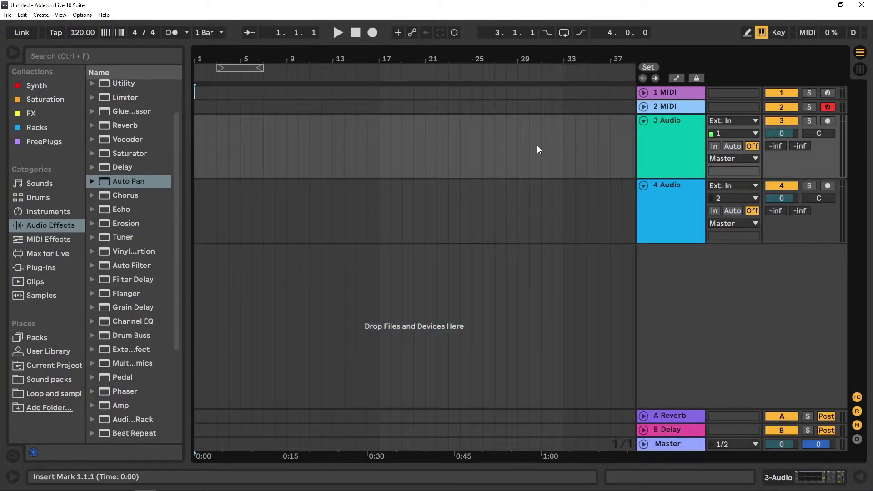
Step: Delete the two MIDI tracks from the set, keeping only the audio tracks
left_click(671, 92)
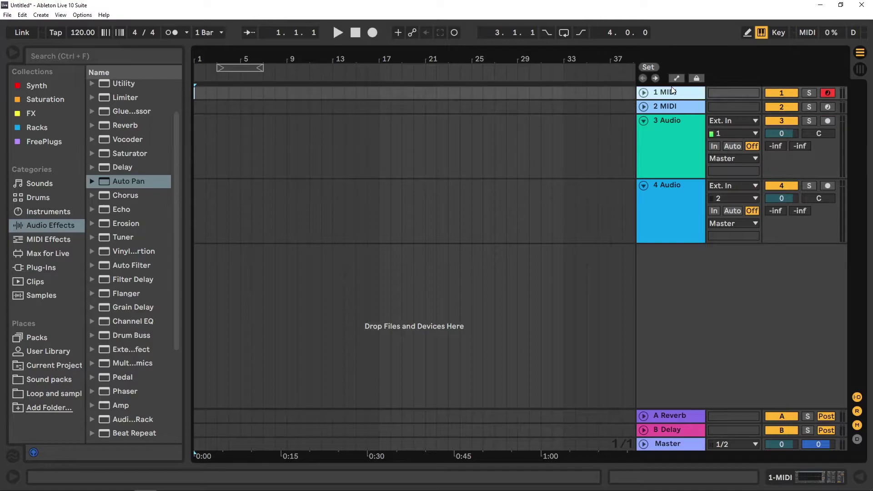
left_click(672, 106, "shift")
key("Delete")
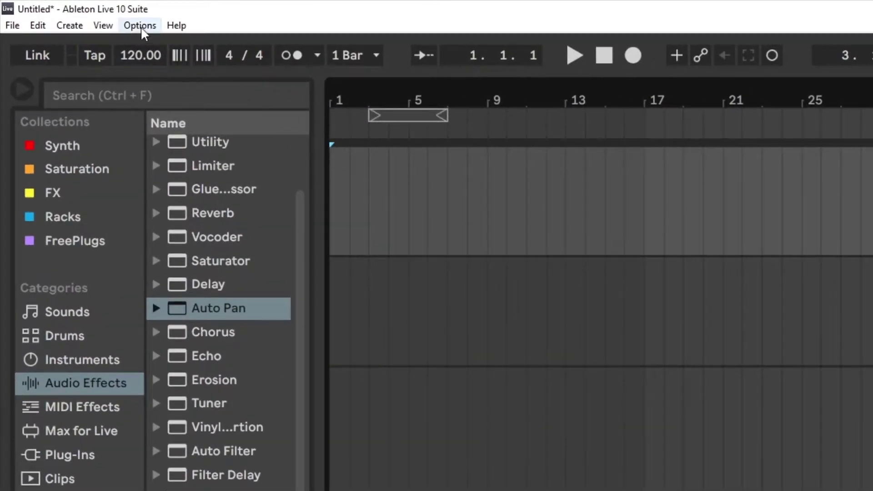
Step: Check the Record, Warp and Launch preferences, including the Auto-Warp Long Samples setting, and close the preferences
left_click(140, 27)
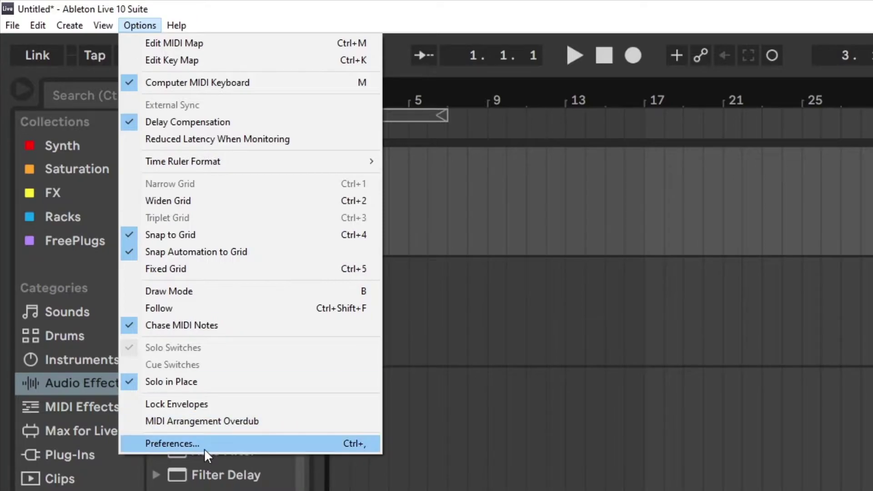
left_click(290, 445)
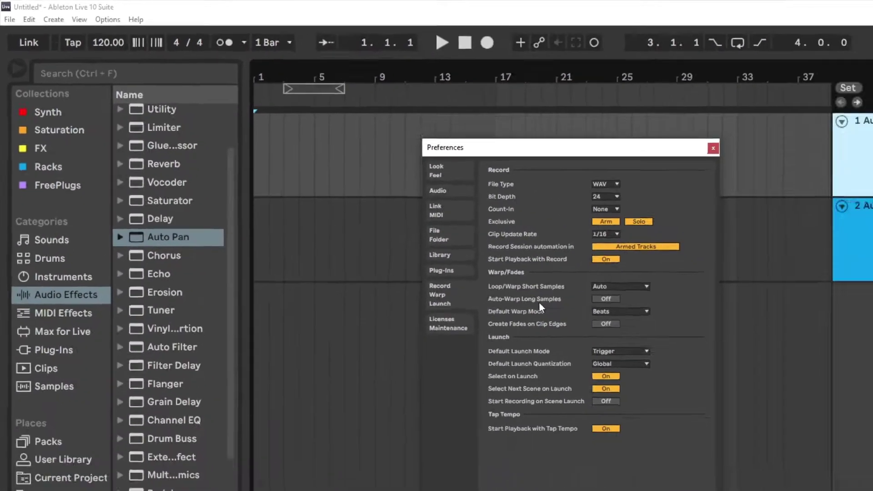
key("Escape")
Step: Import guitar, H1_1, H2_1, H3_1 and Main Vox_1 from the "Humnava x let her go" folder onto separate tracks starting at 1.1.1
mouse_move(39, 483)
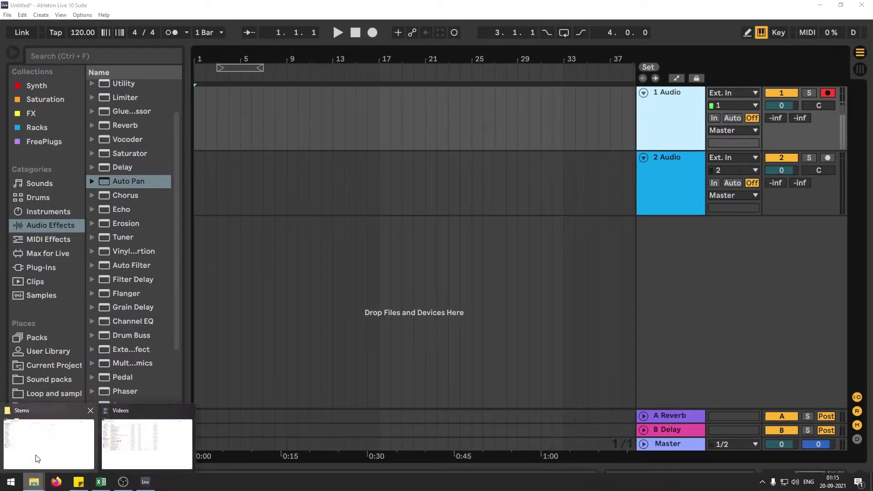
left_click(34, 449)
left_click(42, 30)
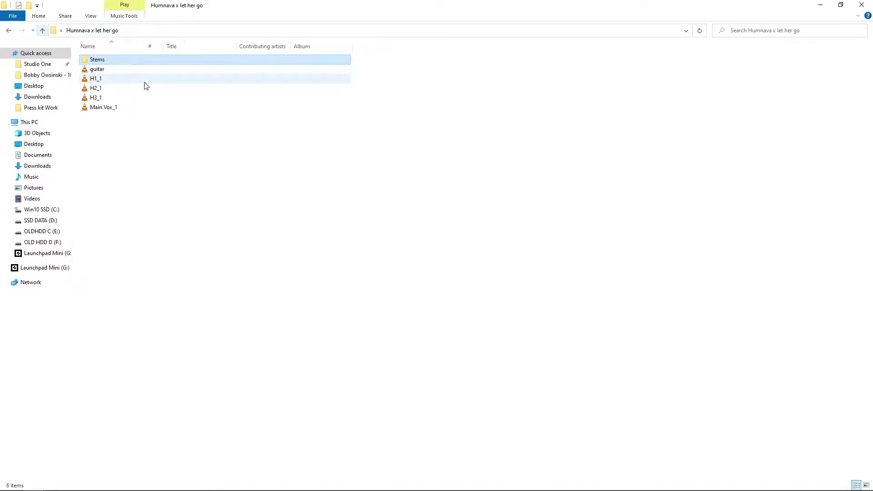
mouse_move(105, 127)
left_mouse_down()
mouse_move(97, 69)
mouse_move(113, 362)
mouse_move(102, 486)
mouse_move(149, 486)
mouse_move(205, 366)
mouse_move(195, 108)
left_mouse_up()
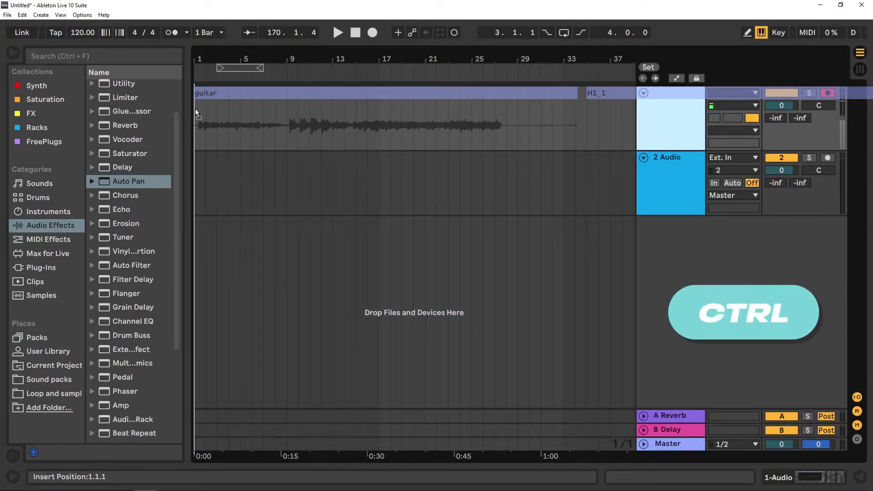
key("ctrl")
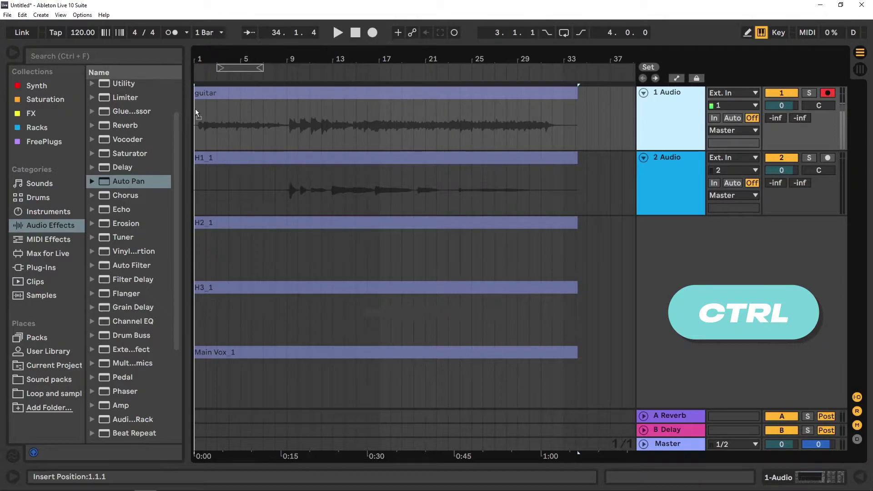
left_click_drag(195, 108, 195, 108)
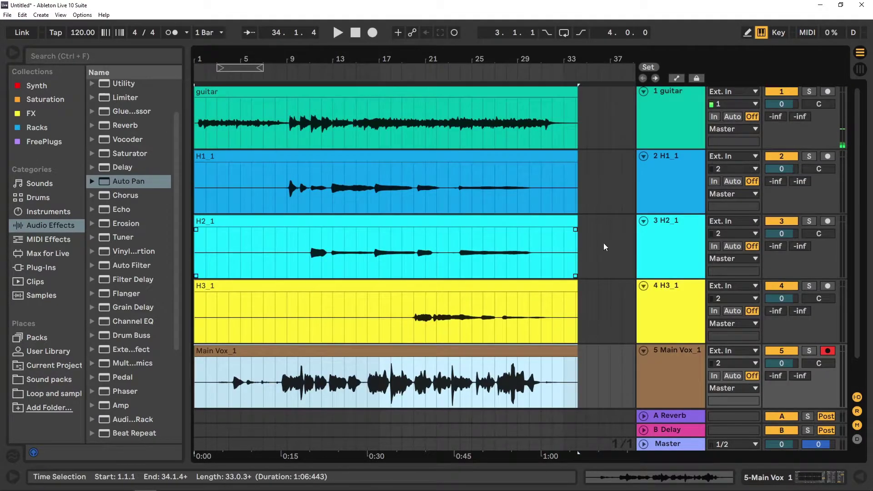
Step: Select all five audio tracks from guitar to Main Vox_1 and reduce their height together
left_click(678, 124)
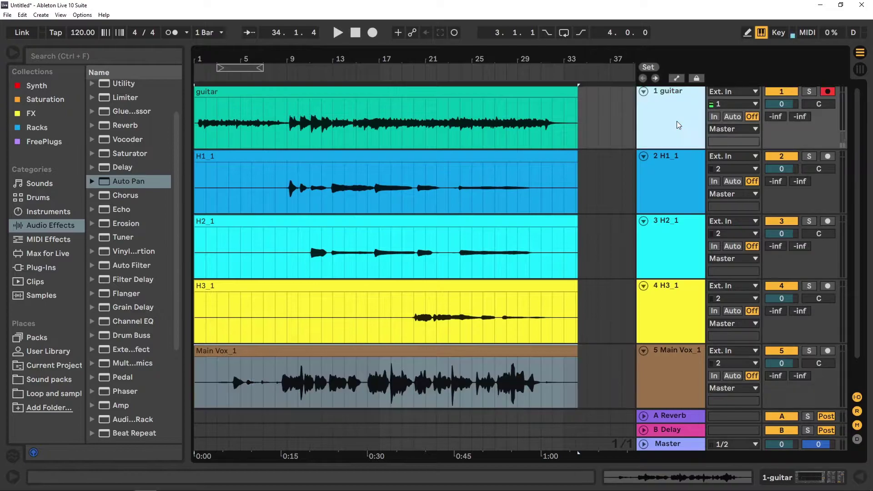
left_click(673, 376, "shift")
left_click_drag(669, 345, 667, 320)
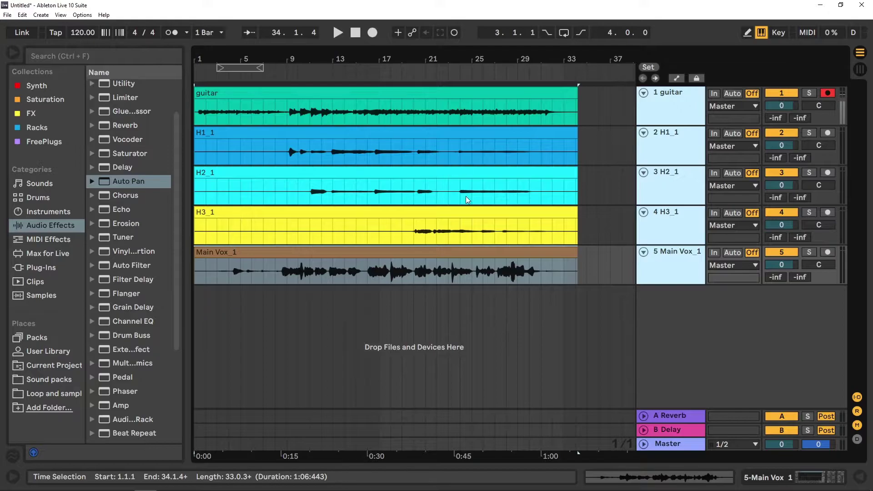
Step: Extend the loop brace over all the clips, starting at 1.1.1 with a length of 33.1.0
left_click(257, 70)
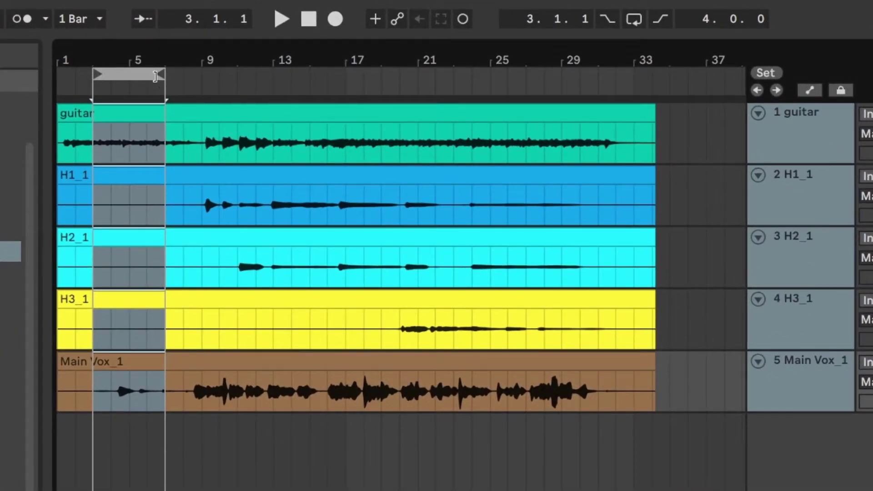
left_click(89, 75)
left_click_drag(89, 75, 58, 75)
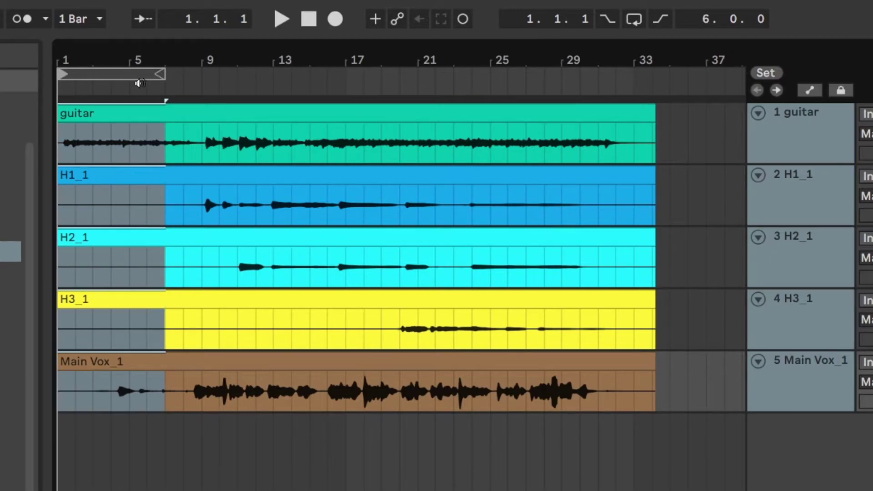
left_click_drag(166, 75, 507, 89)
key("w")
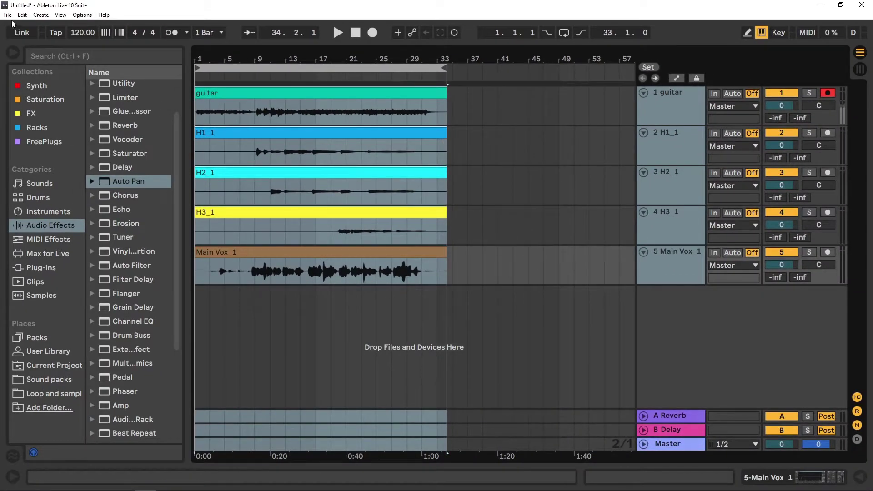
Step: Open the audio/video export settings and choose All Individual Tracks as the rendered track
left_click(8, 17)
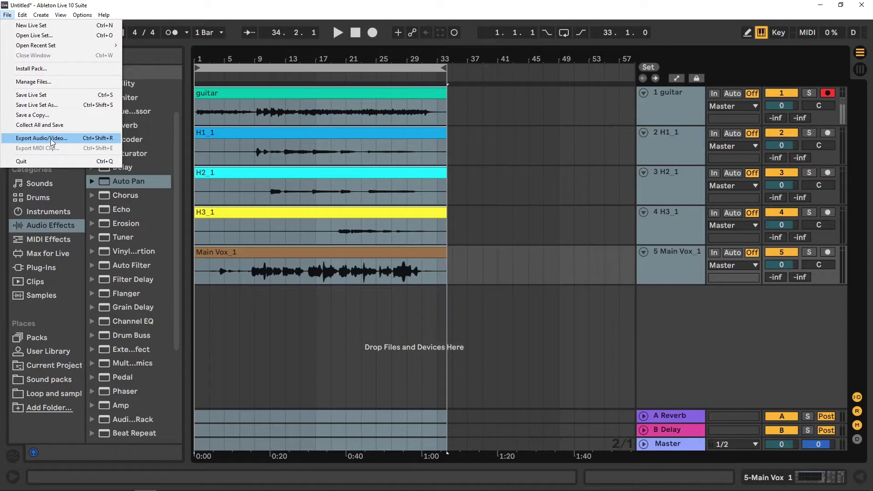
left_click(51, 141)
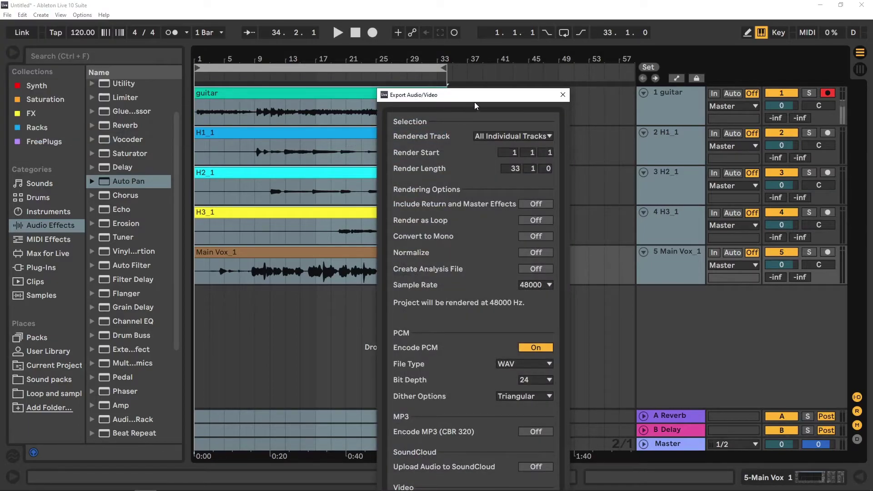
left_click_drag(478, 101, 453, 18)
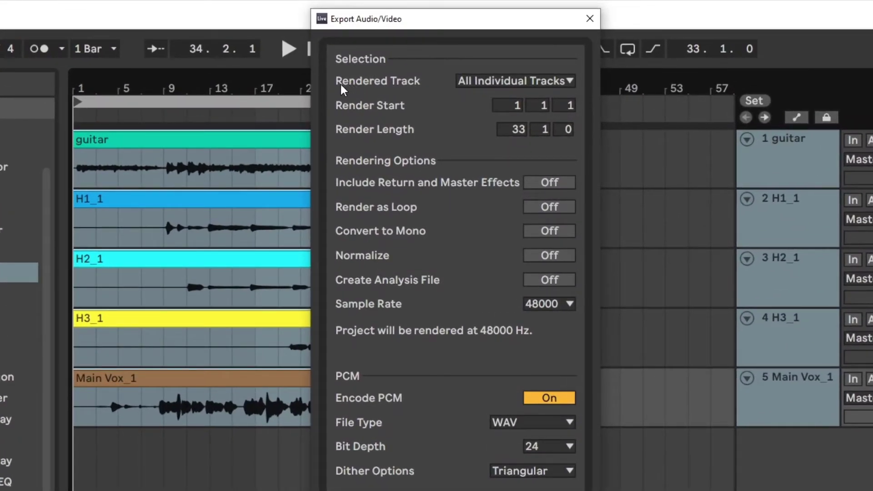
left_click(478, 85)
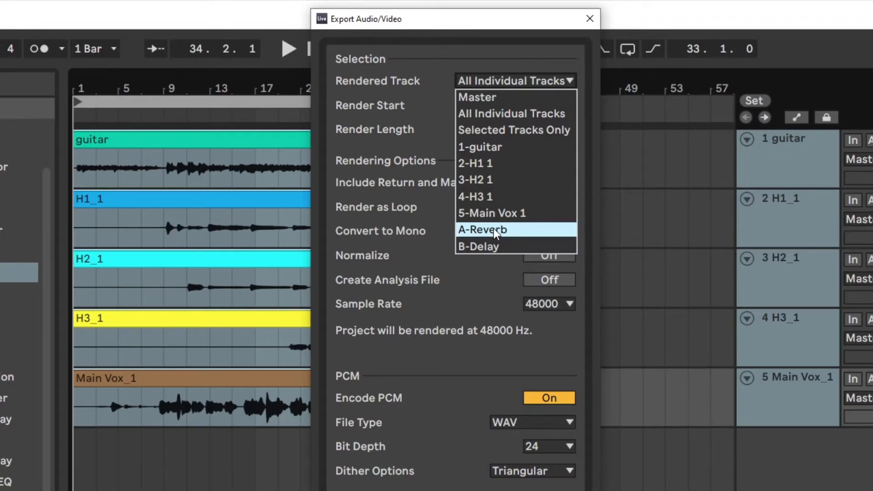
left_click(544, 120)
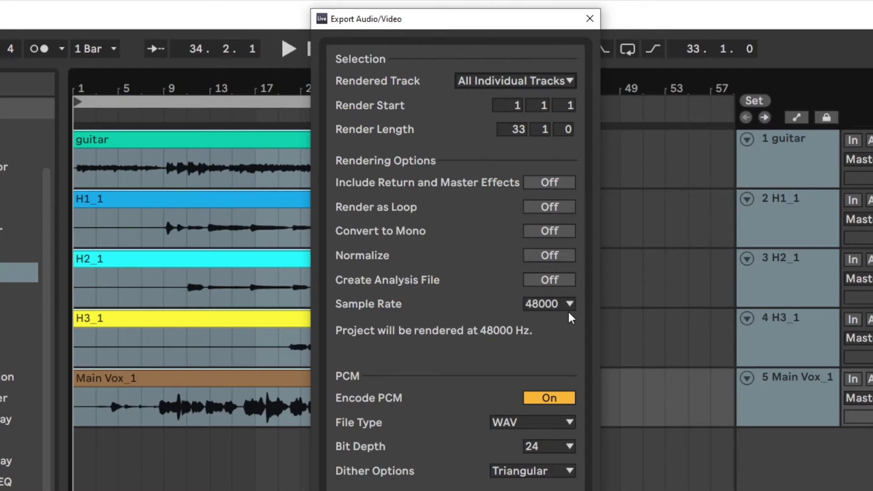
Step: Set the export sample rate to 48000 and the file type to WAV, with MP3 encoding off
left_click(569, 306)
left_click(569, 305)
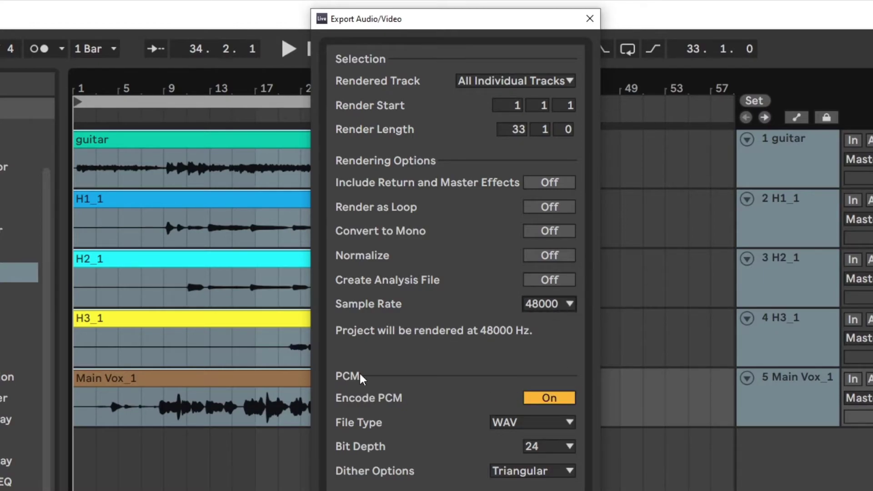
left_click(520, 427)
left_click(541, 425)
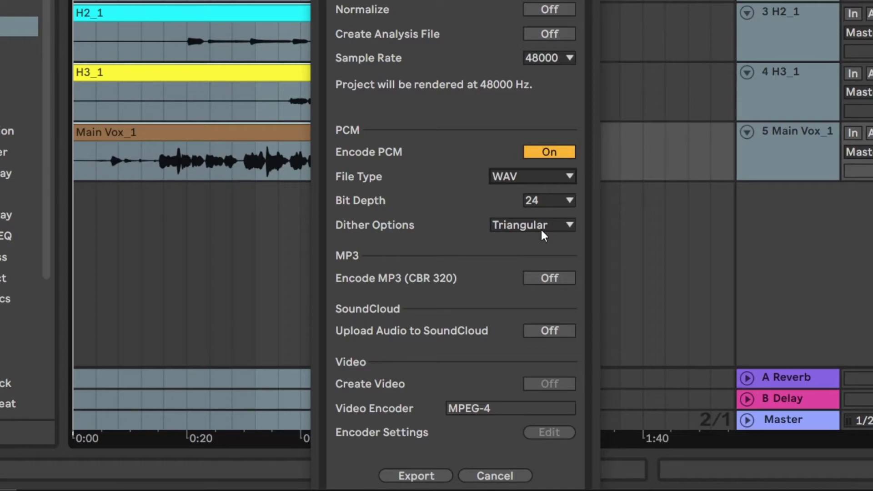
left_click(548, 279)
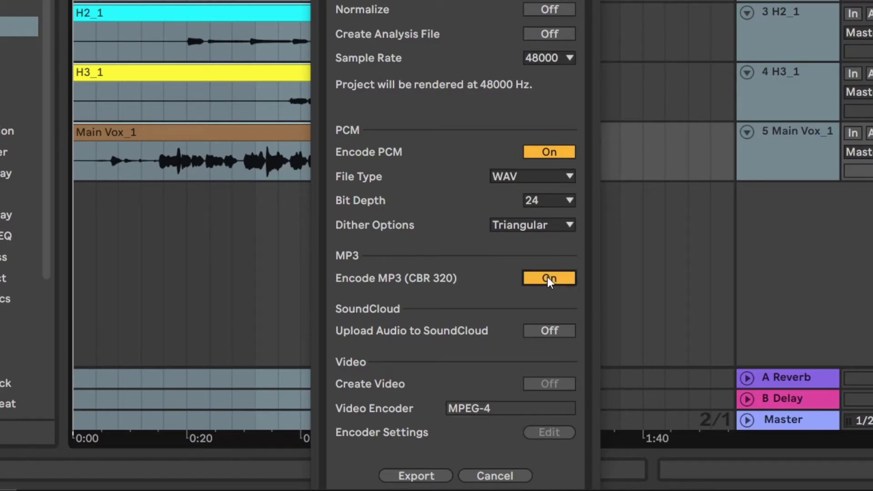
left_click(548, 277)
Step: Export the tracks into the Stems folder with the file name Mix 1
left_click(416, 476)
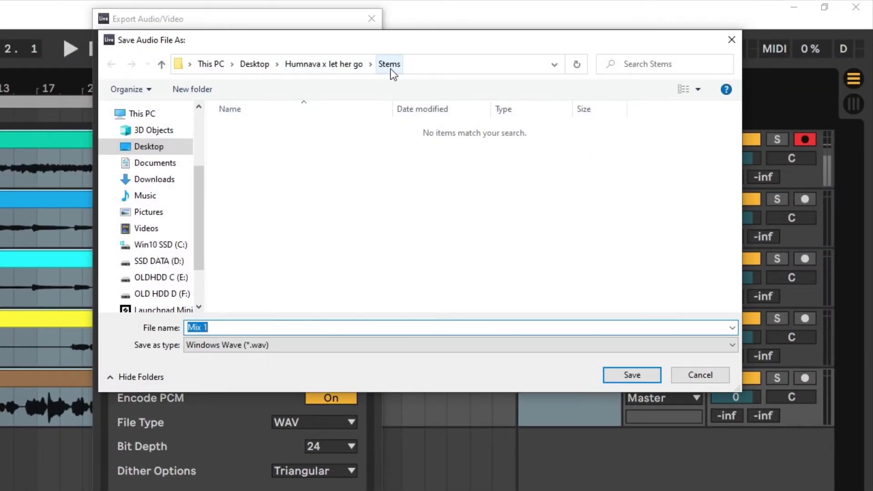
left_click(218, 330)
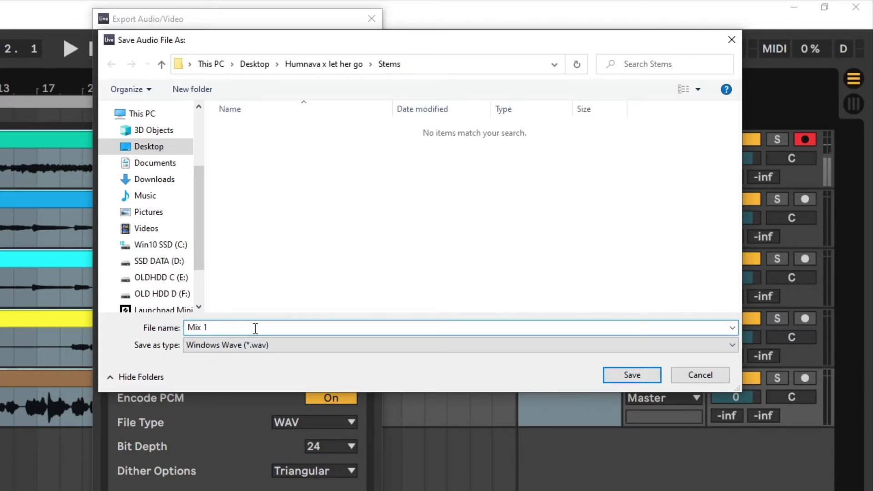
left_click(632, 374)
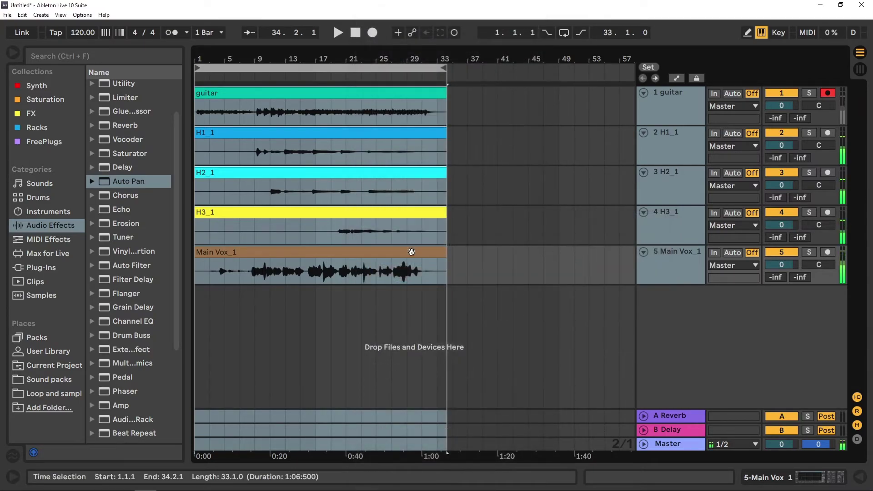
Step: Switch to File Explorer, open the Stems folder and inspect the exported A-Reverb, B-Delay and Mix 1 files
left_click(35, 452)
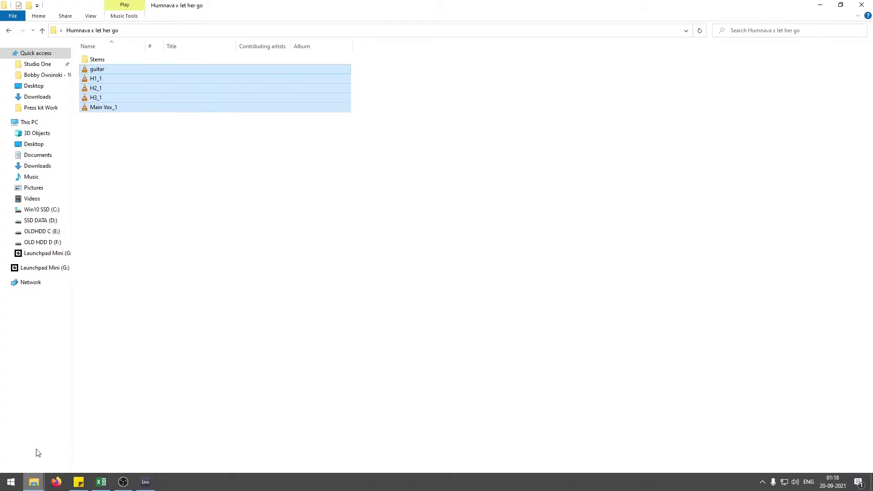
double_click(100, 60)
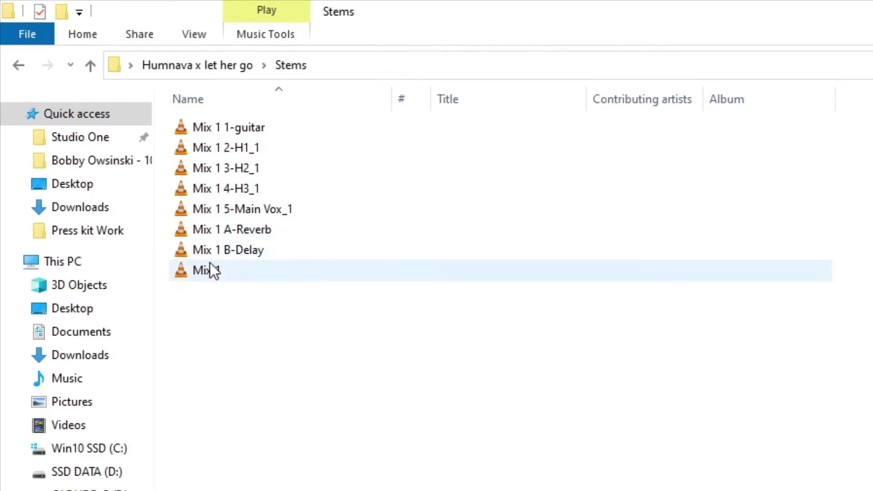
left_click(210, 230)
left_click(193, 248)
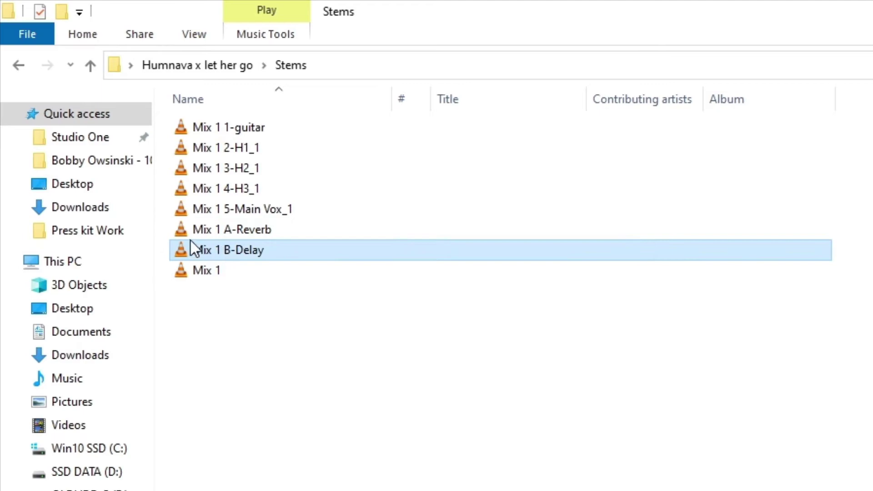
left_click(209, 273)
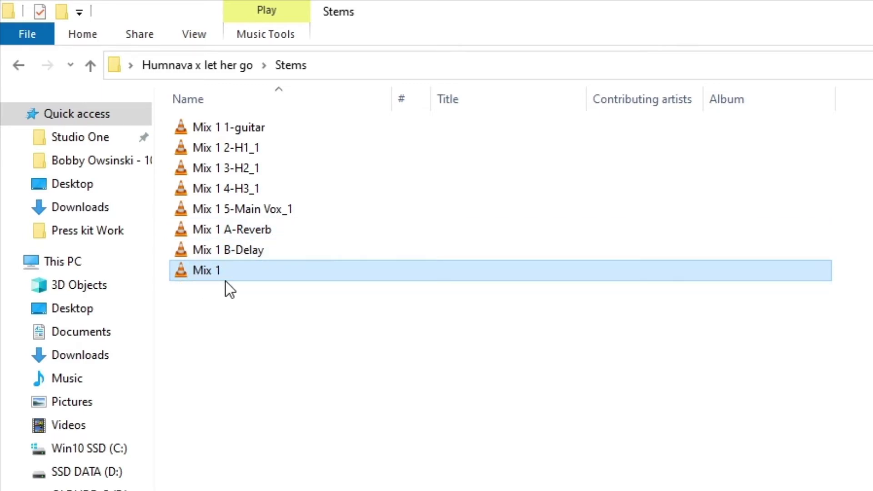
left_click_drag(235, 303, 220, 235)
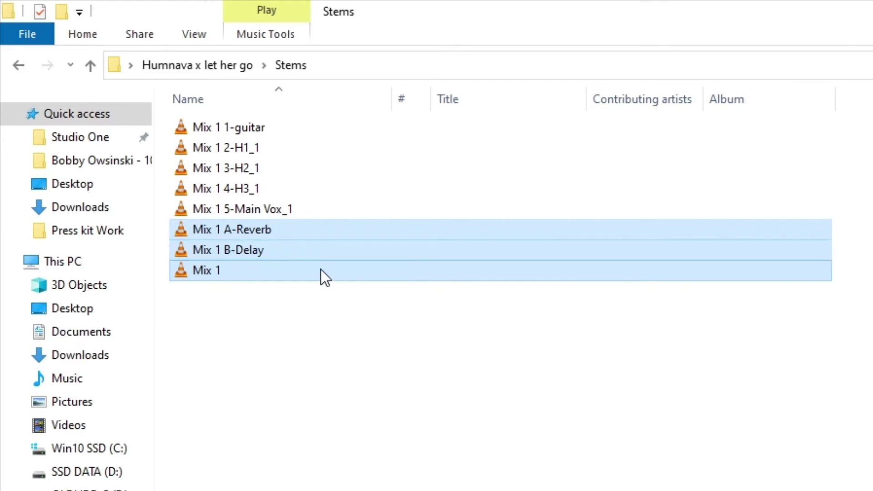
Step: Select the five individual stem files from Mix 1 1-guitar to Mix 1 5-Main Vox_1 and return to the Live set
left_click(249, 209)
left_click(249, 127, "shift")
left_click_drag(290, 155, 284, 393)
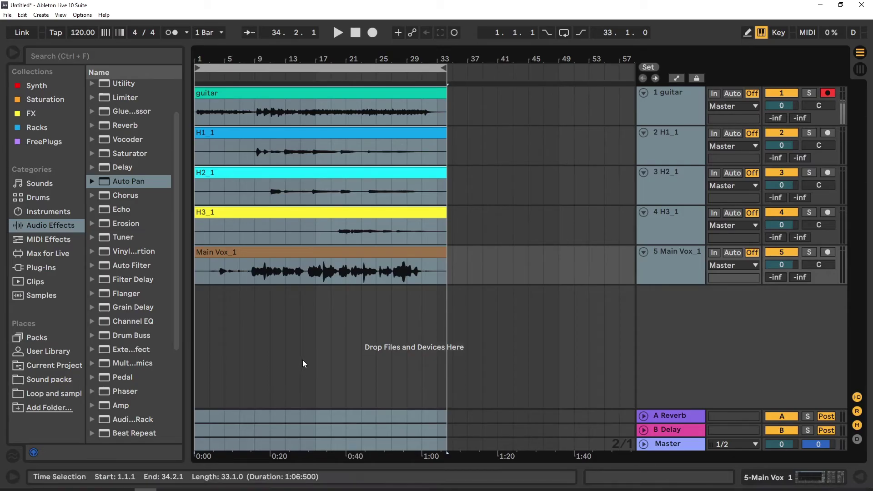